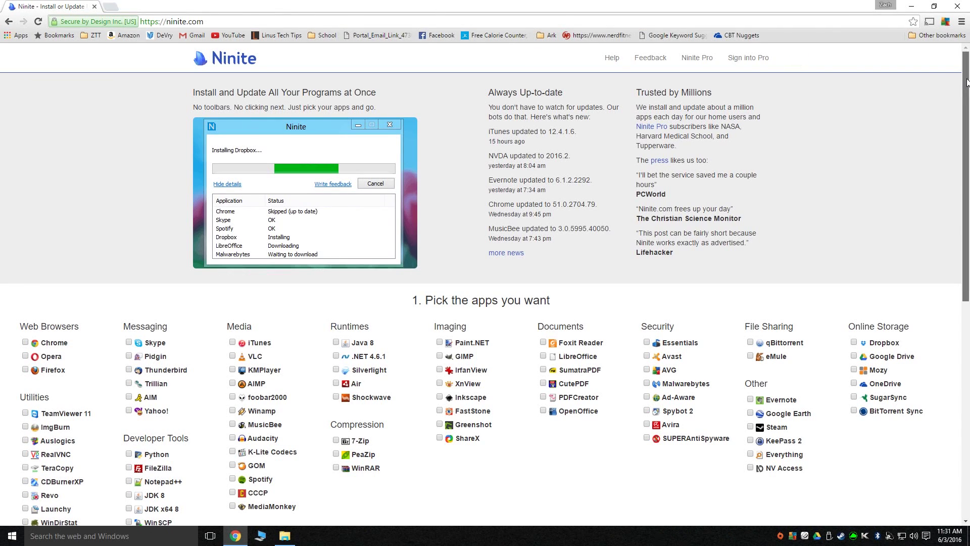
- Scroll Ninite's app picker, skip the video ad, and search Windows for 'drive'
drag(967, 82, 966, 148)
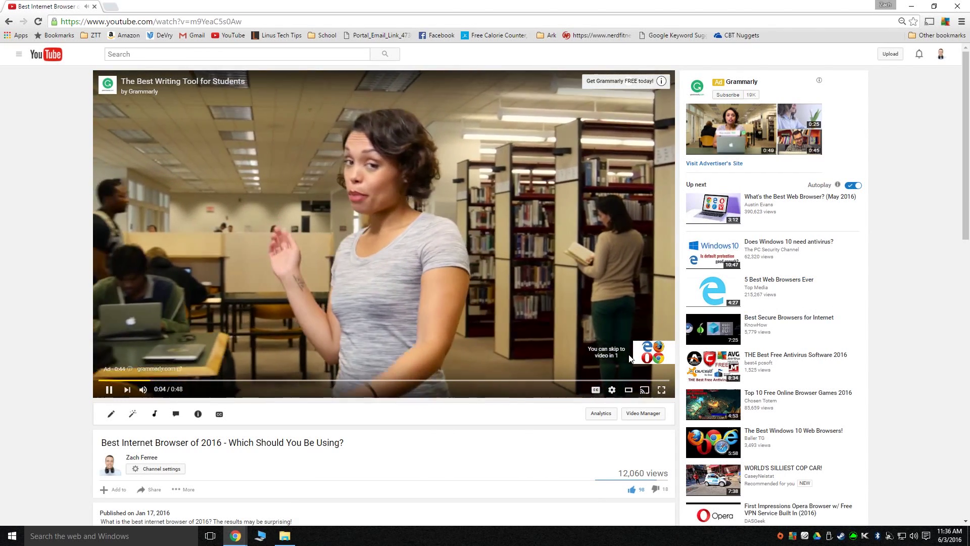
click(631, 353)
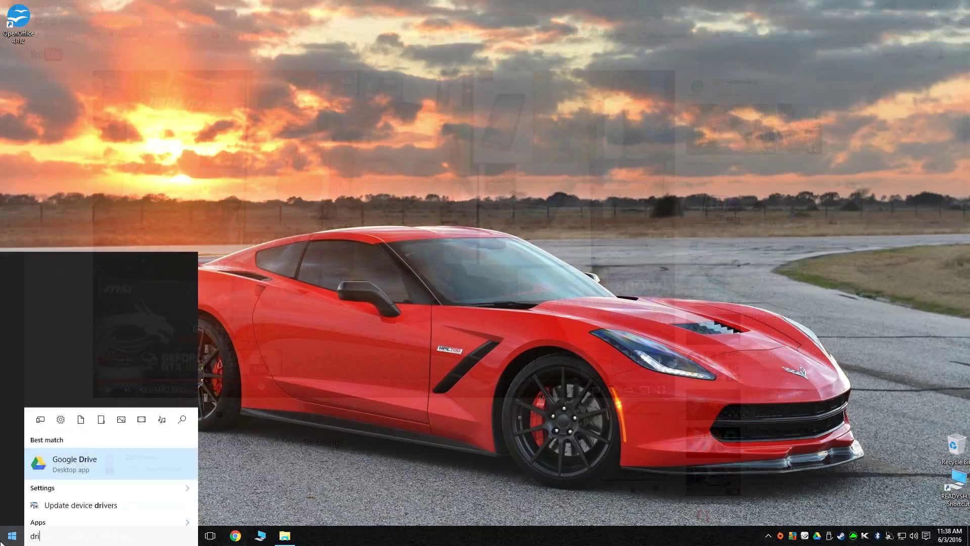
text(ve)
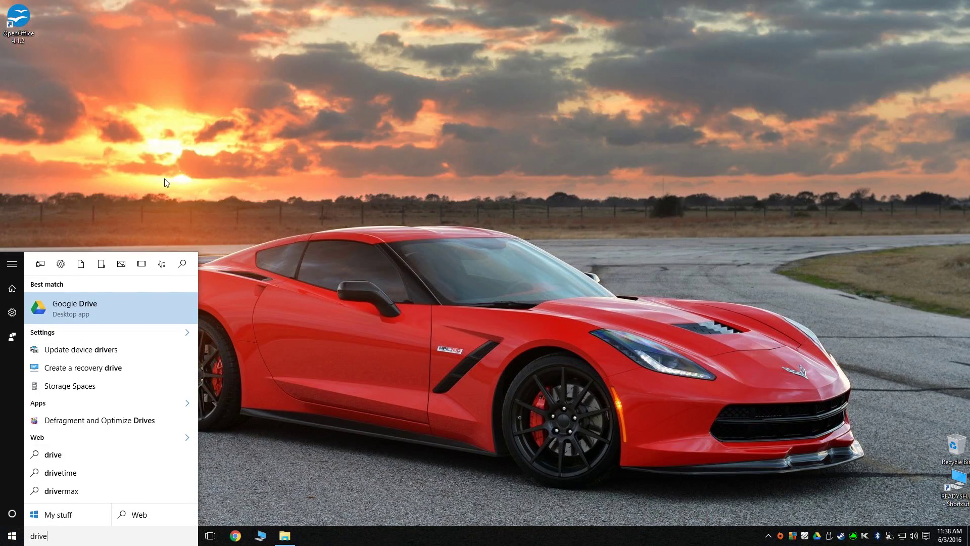
- Launch Google Drive and jump down its web page to the 'Store any file' section
click(119, 311)
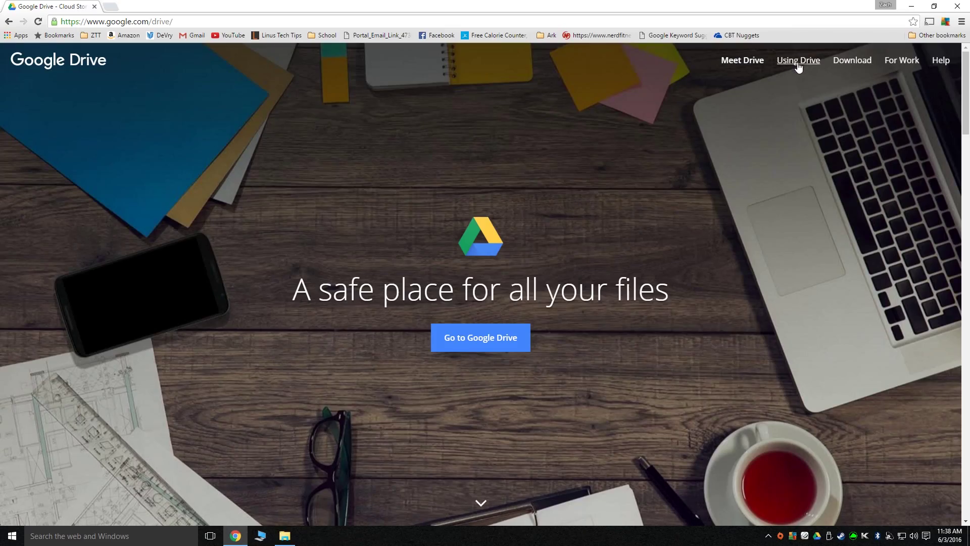
click(480, 504)
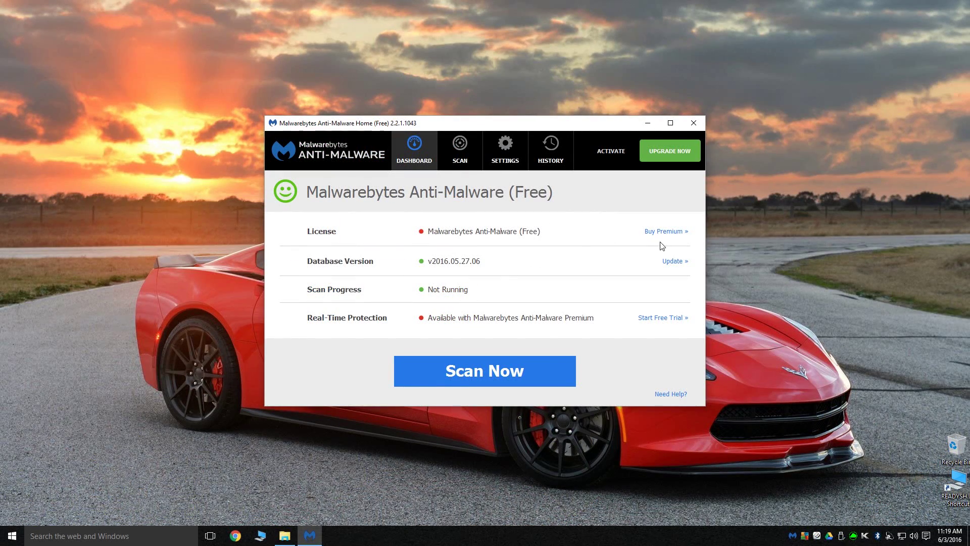
- View Malwarebytes' Scan, Settings and History tabs, then start a threat scan from the Dashboard
click(459, 149)
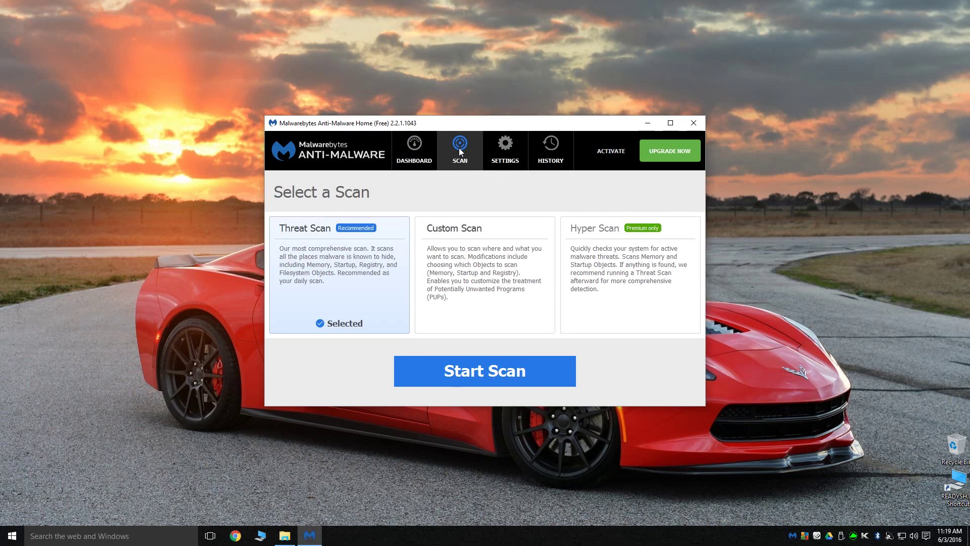
click(504, 149)
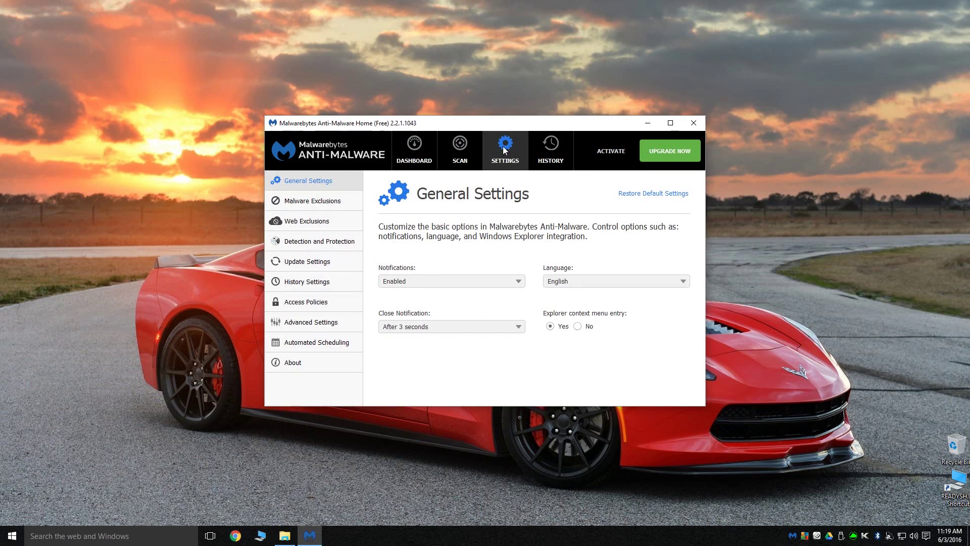
click(554, 147)
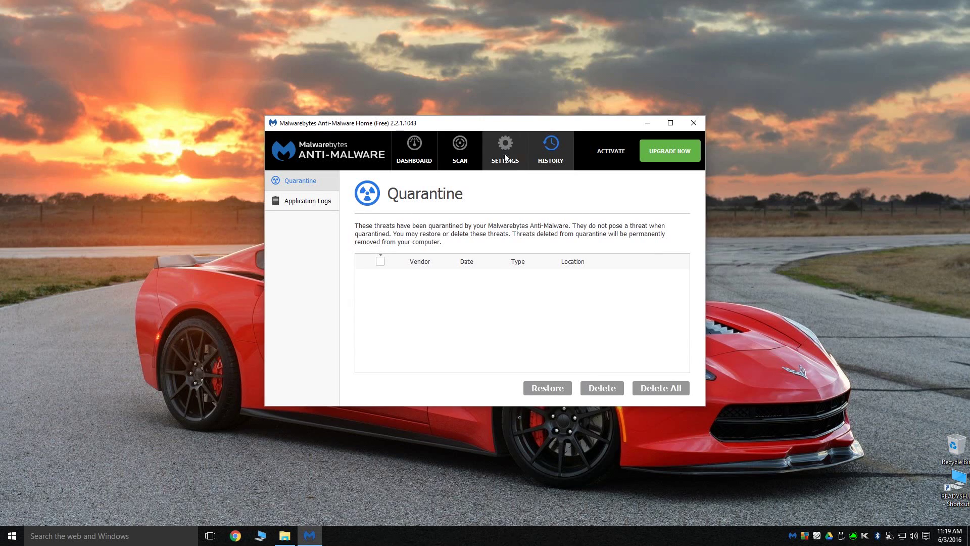
click(412, 156)
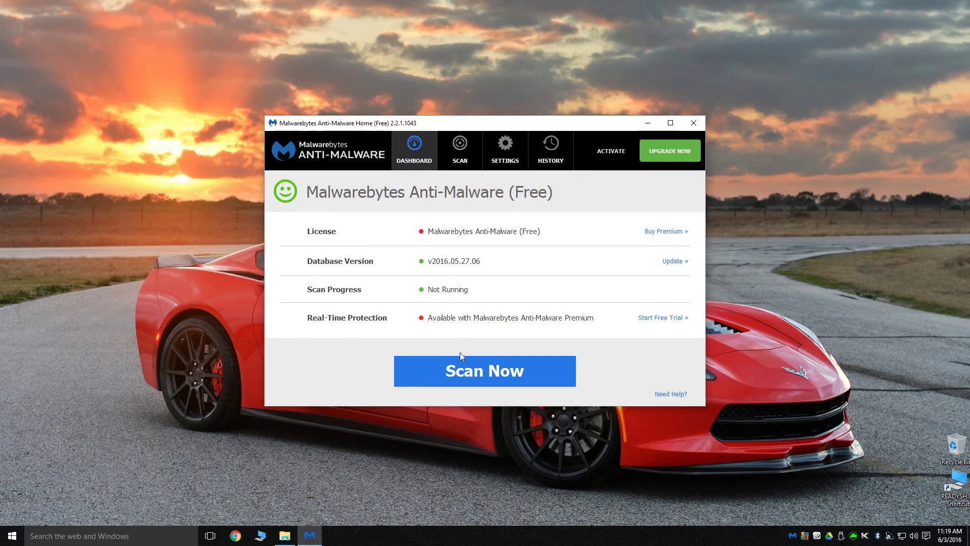
click(457, 375)
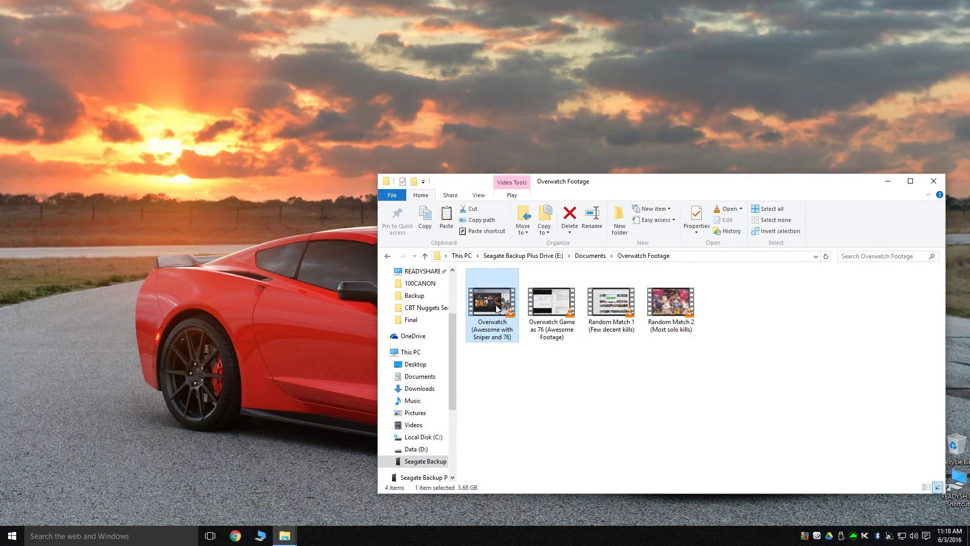
- Play the Overwatch gameplay video in a resized, fully visible VLC window
double_click(497, 308)
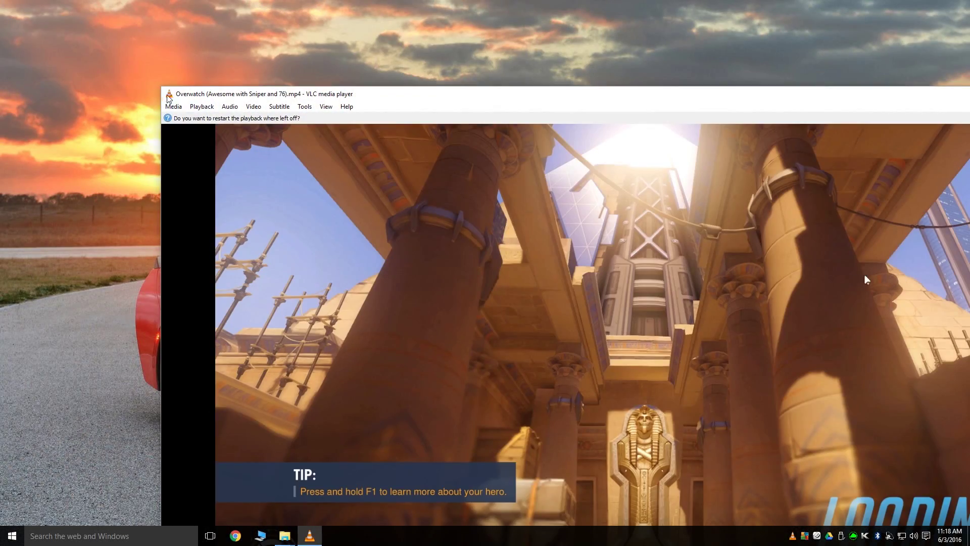
drag(158, 85, 313, 184)
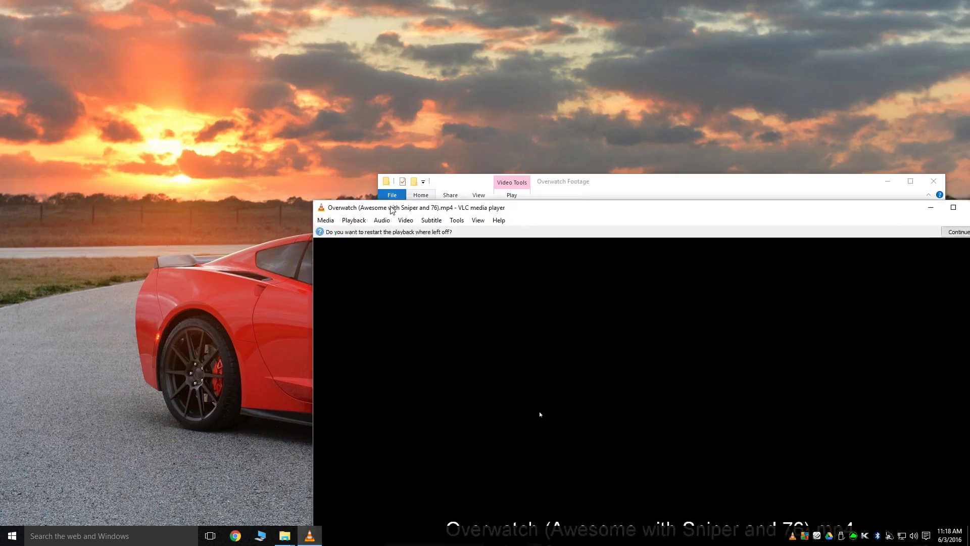
drag(391, 192, 215, 112)
- Jump playback to 04:16, check the Media menu, and launch Audacity
click(371, 461)
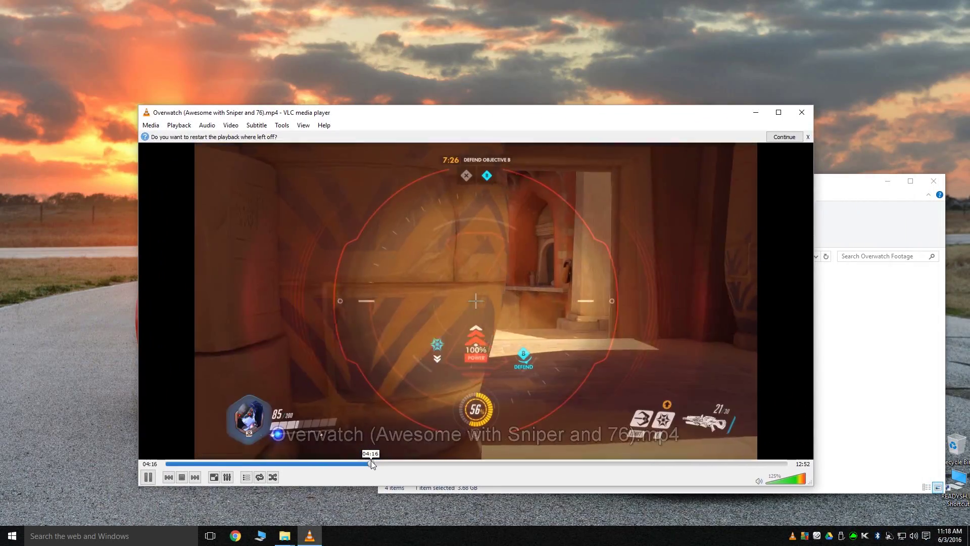
click(151, 125)
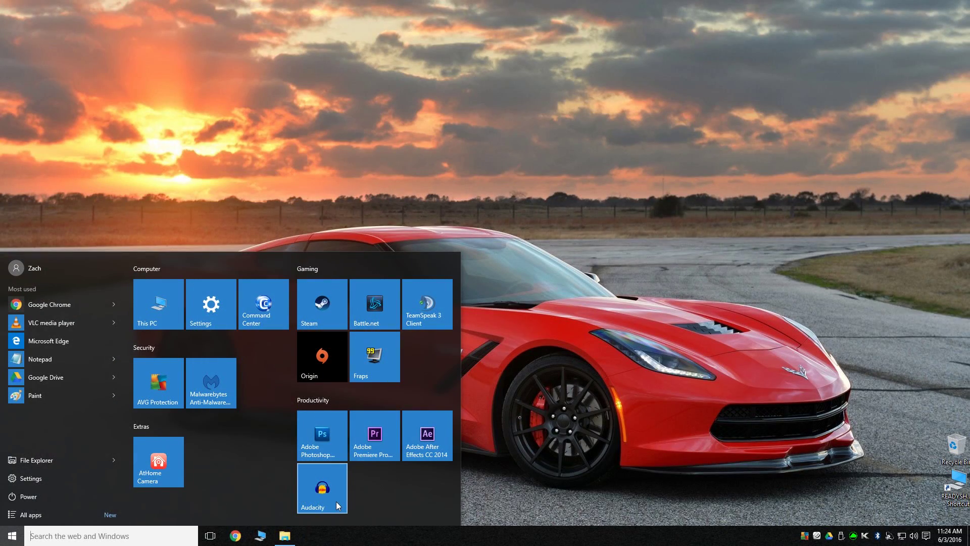
click(336, 501)
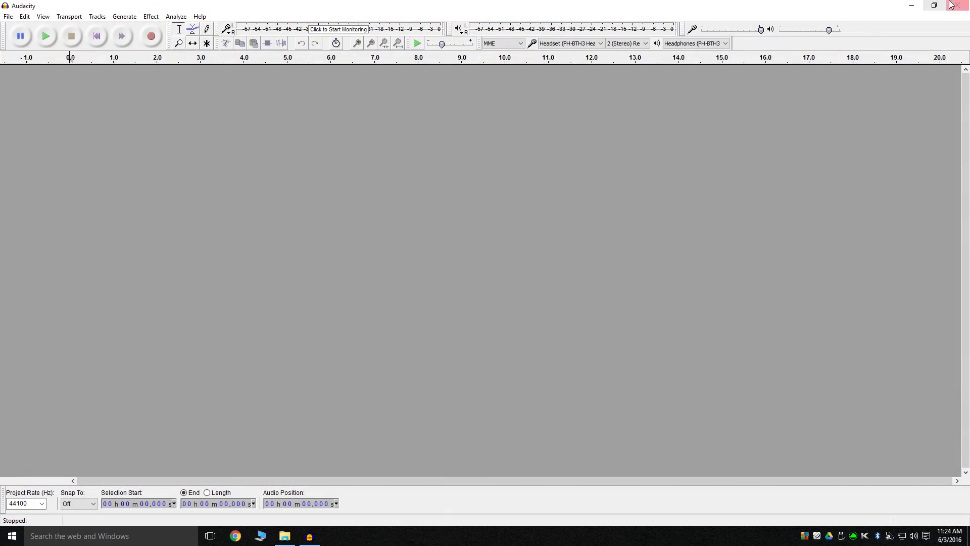
- Restore Audacity to a smaller window centred on screen and start recording a new track
click(934, 5)
drag(372, 18, 596, 135)
click(379, 161)
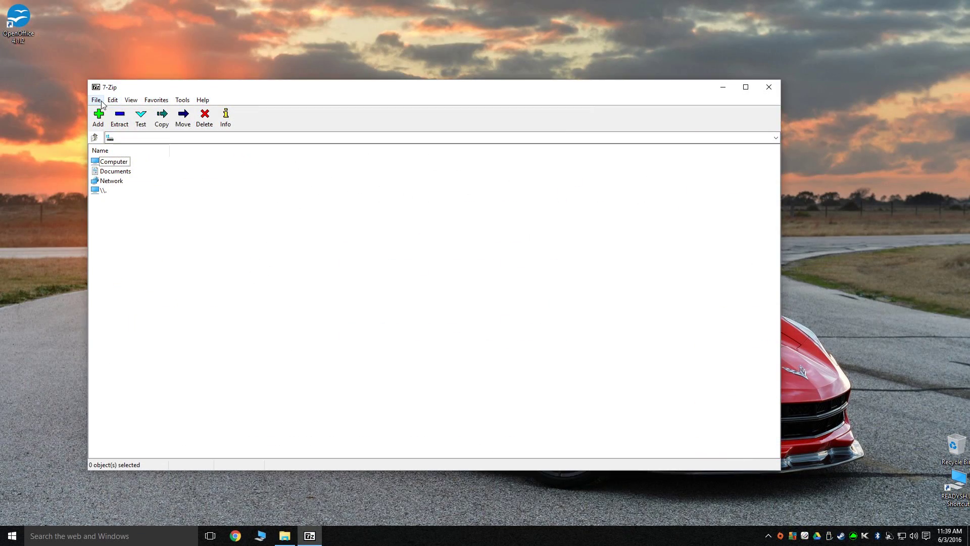
- Browse 7-Zip's menus and run the Tools > Benchmark compression speed test
click(97, 100)
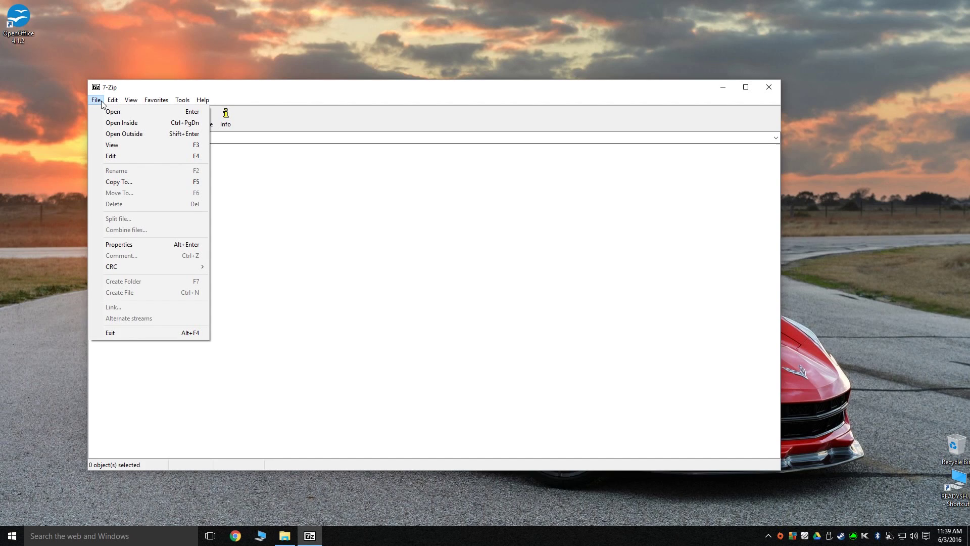
mouse_move(113, 101)
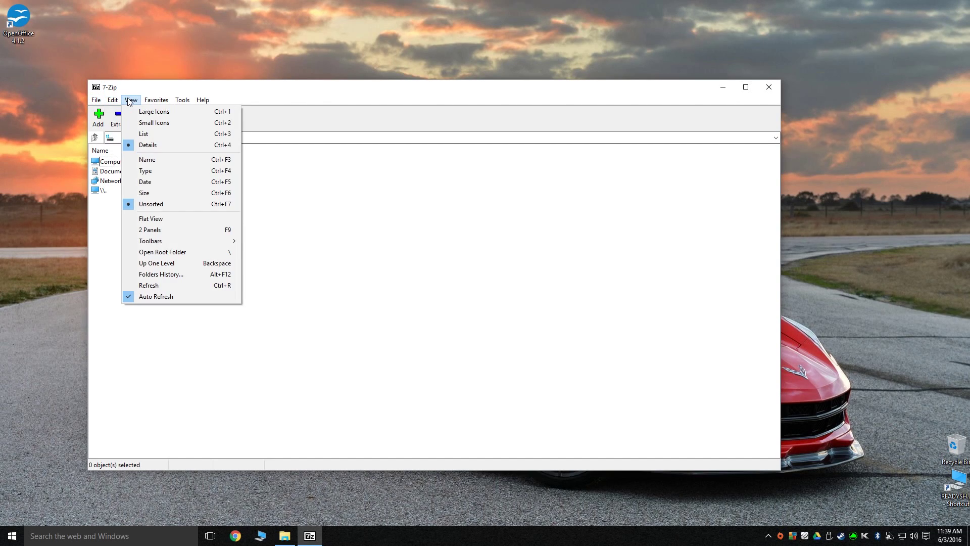
mouse_move(162, 104)
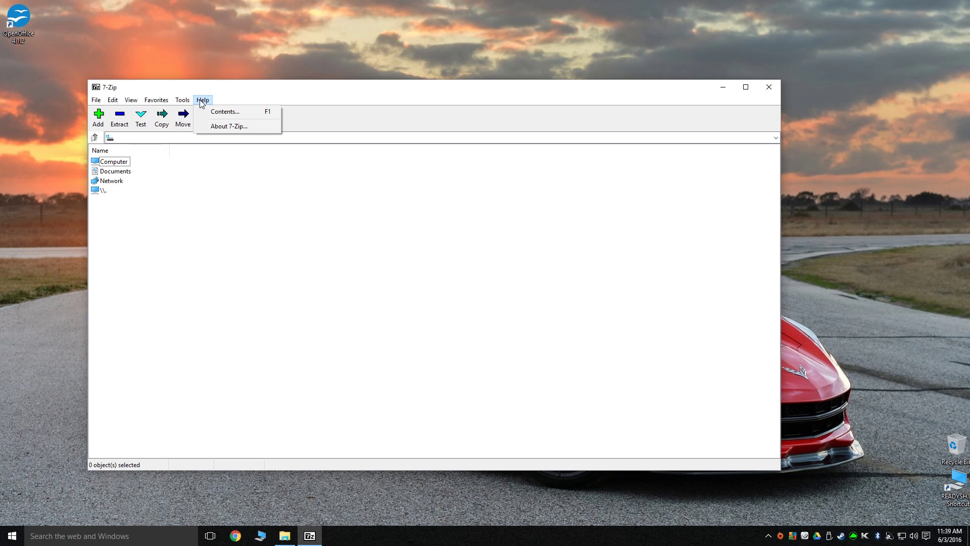
click(189, 122)
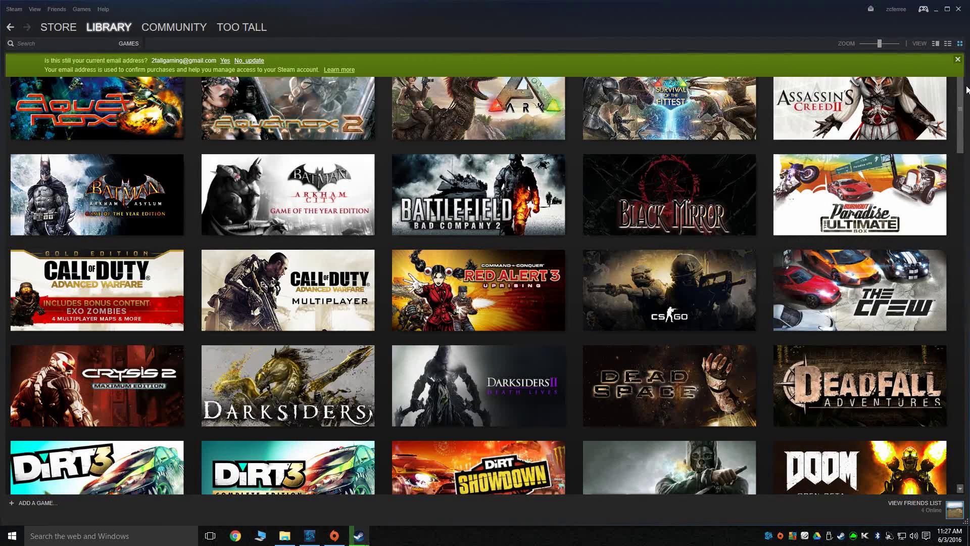
mouse_move(905, 128)
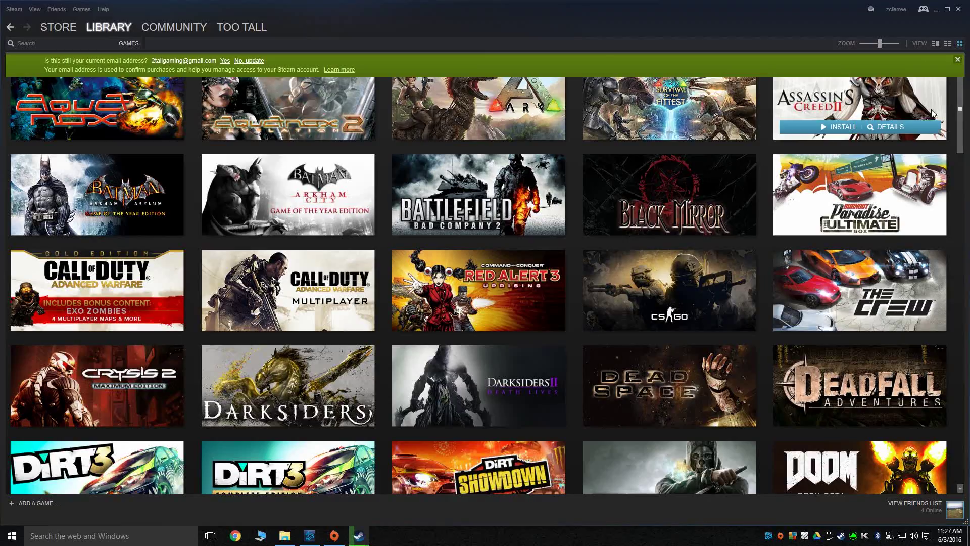
scroll(905, 127, down, 10)
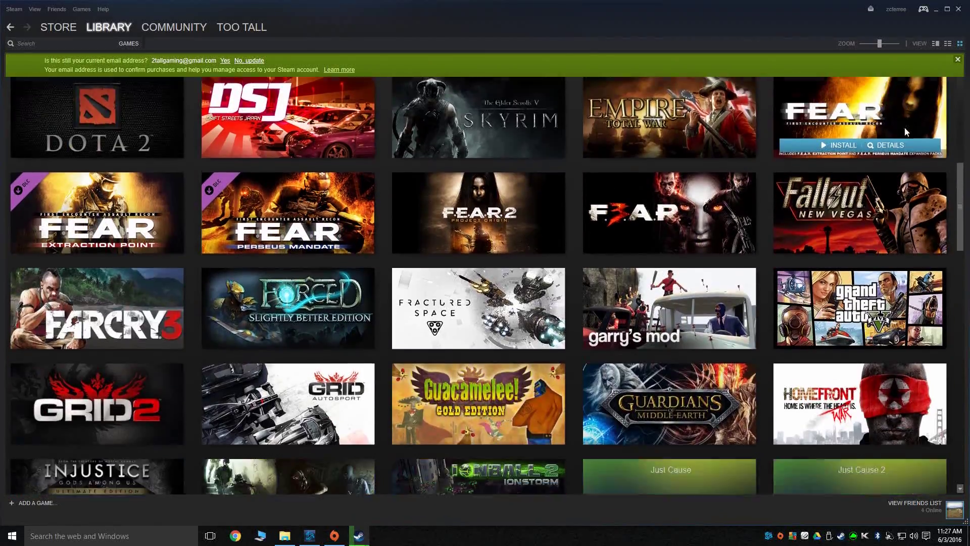
scroll(872, 166, down, 8)
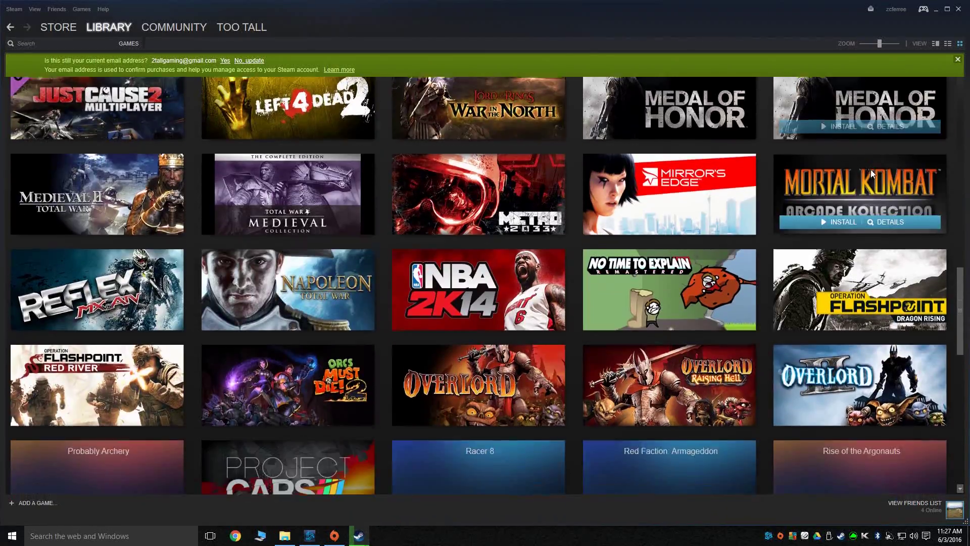
scroll(871, 172, down, 8)
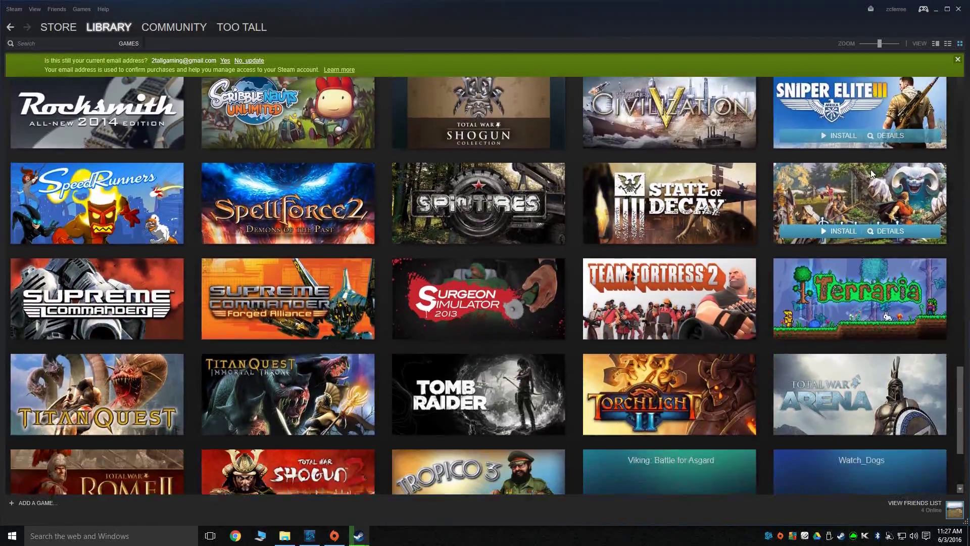
scroll(788, 262, up, 15)
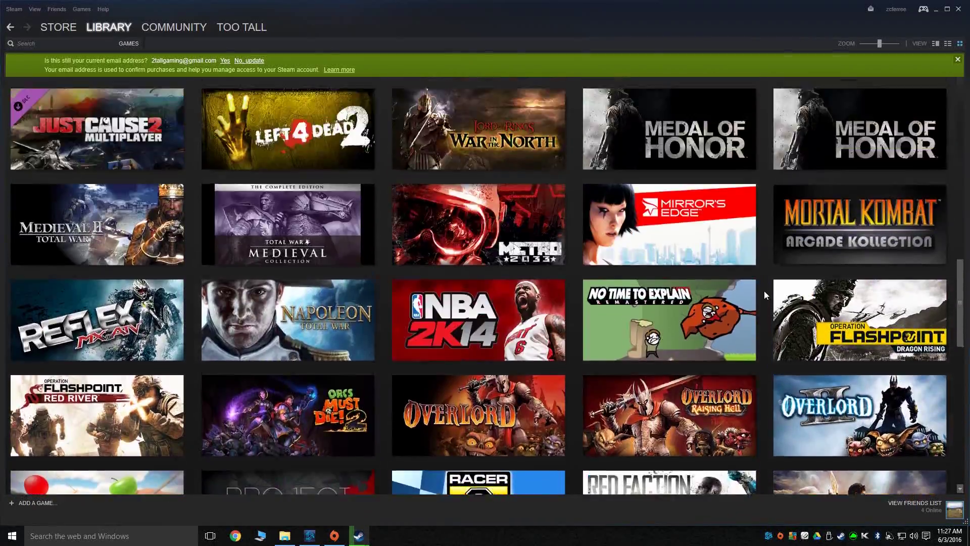
scroll(765, 290, up, 6)
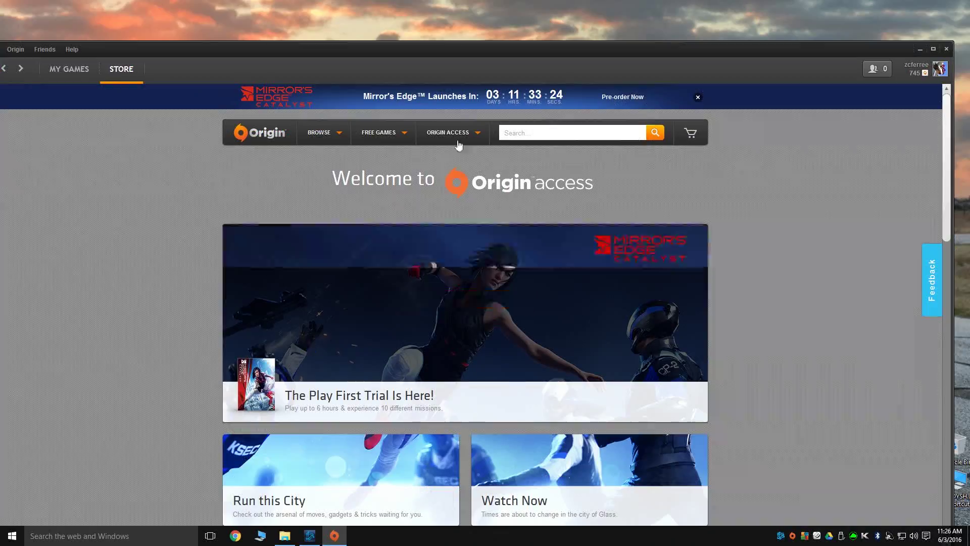
- Move the Origin store window up and minimize it
drag(490, 59, 503, 19)
click(933, 14)
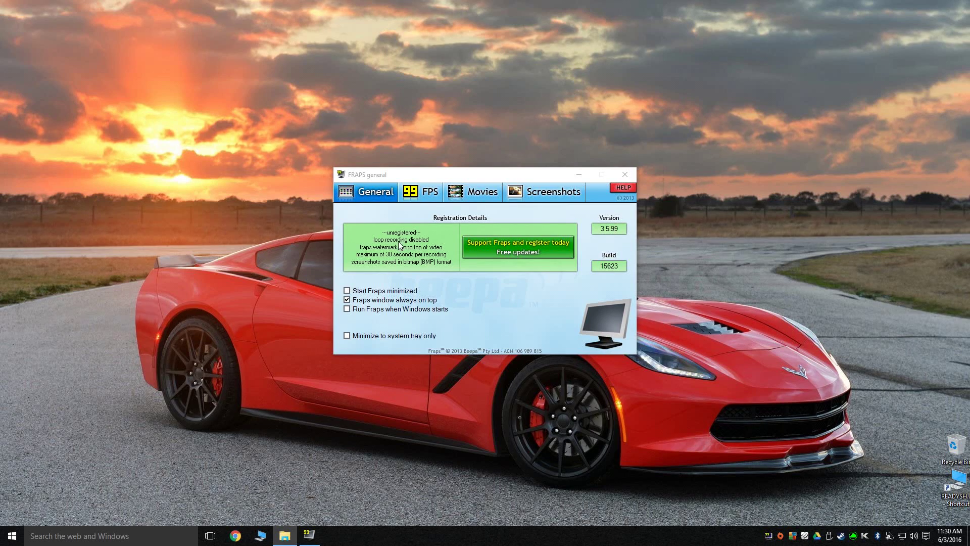
click(418, 194)
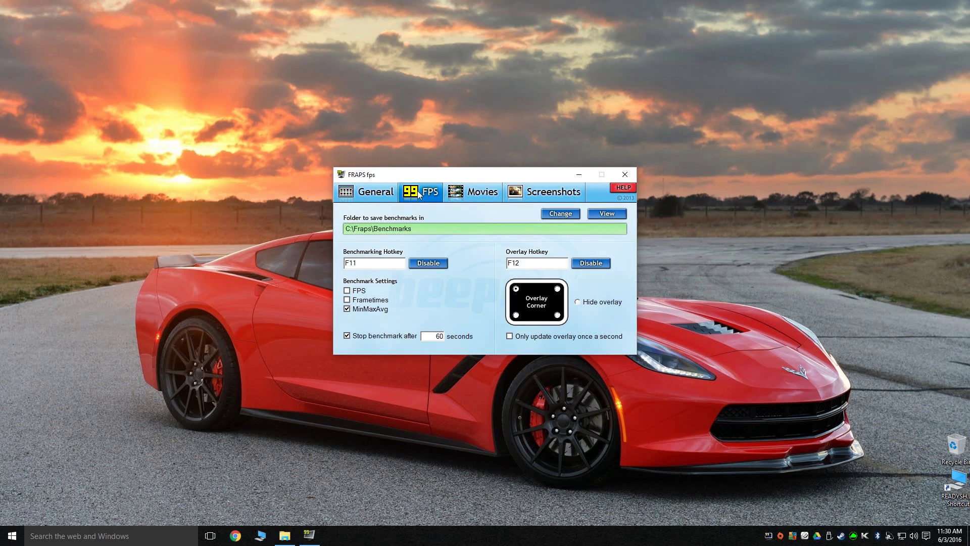
click(476, 197)
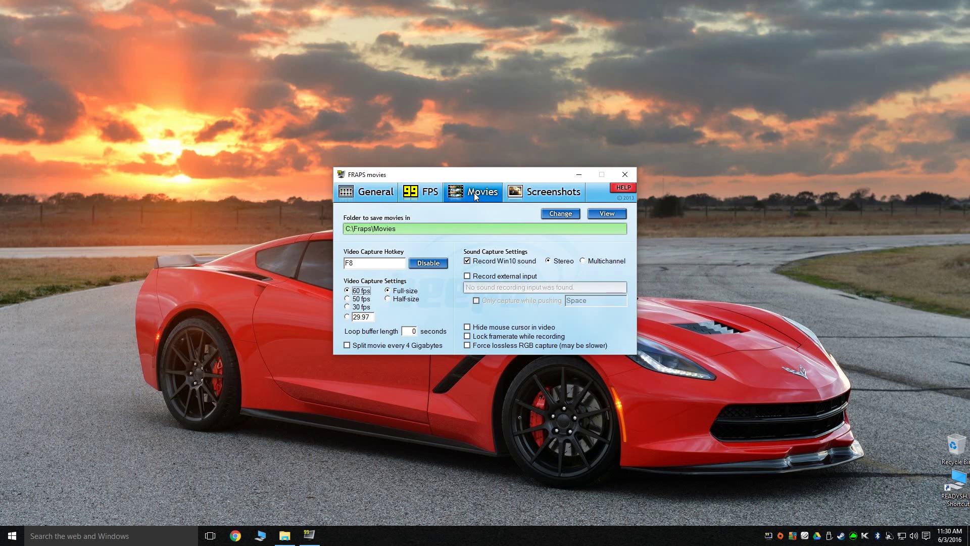
click(547, 192)
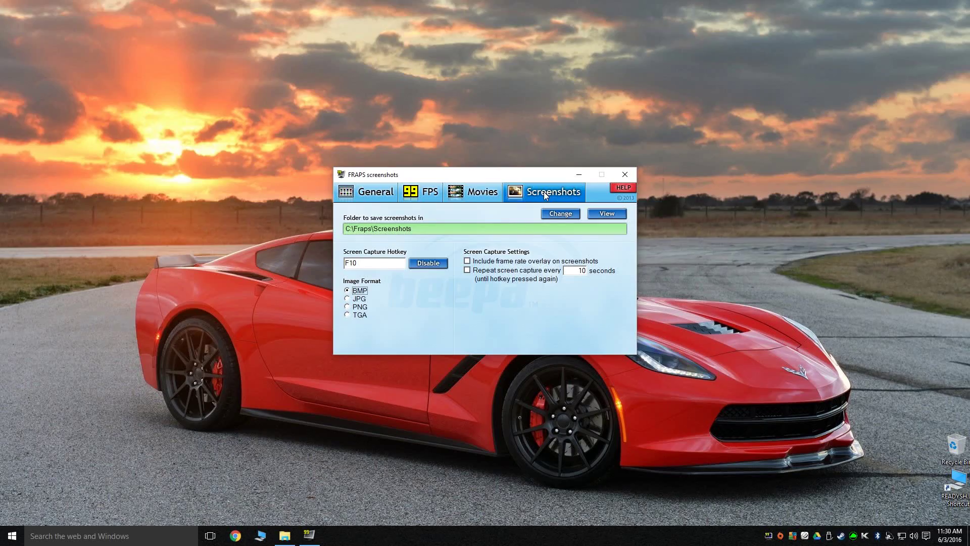
click(379, 193)
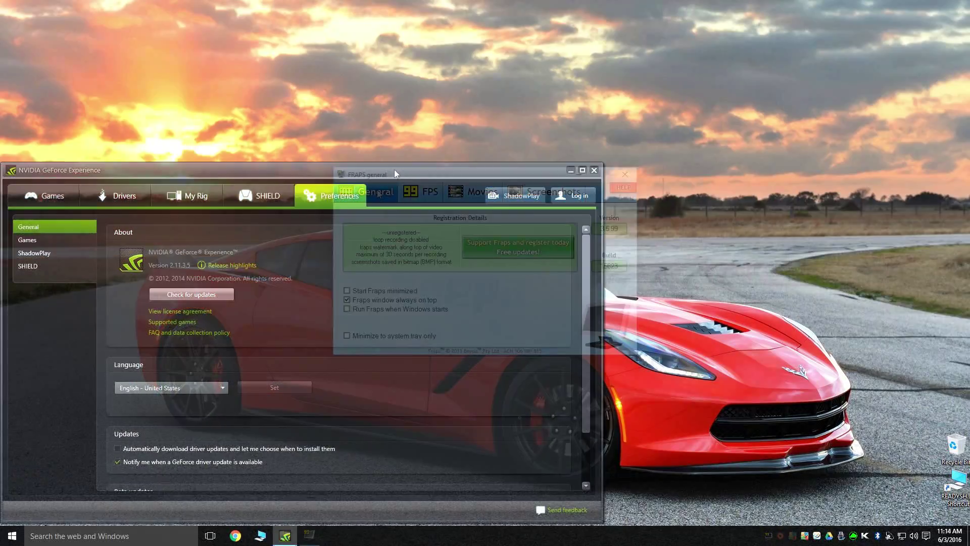
drag(395, 169, 501, 95)
click(166, 122)
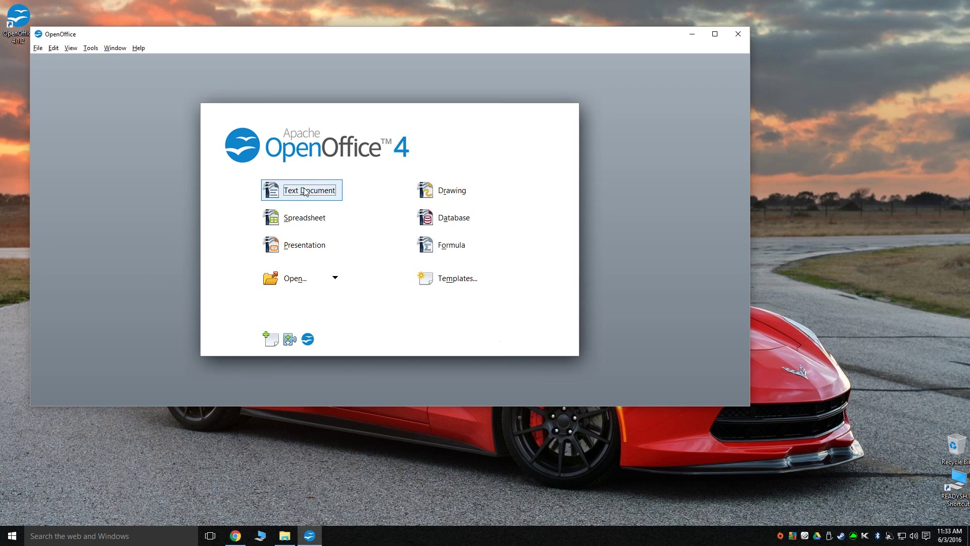
- Create a new Writer text document and type 'hello YouTube!!!!' at font size 80
click(304, 190)
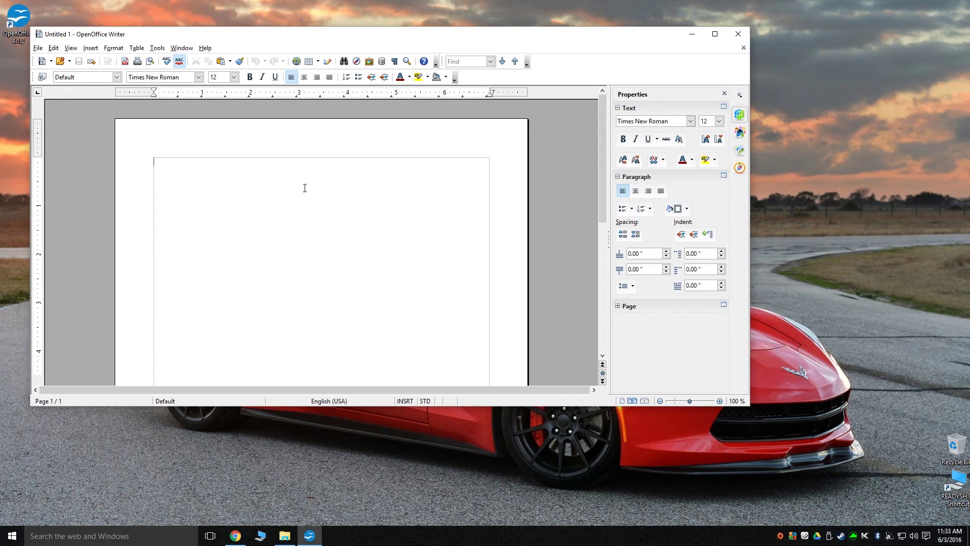
click(234, 77)
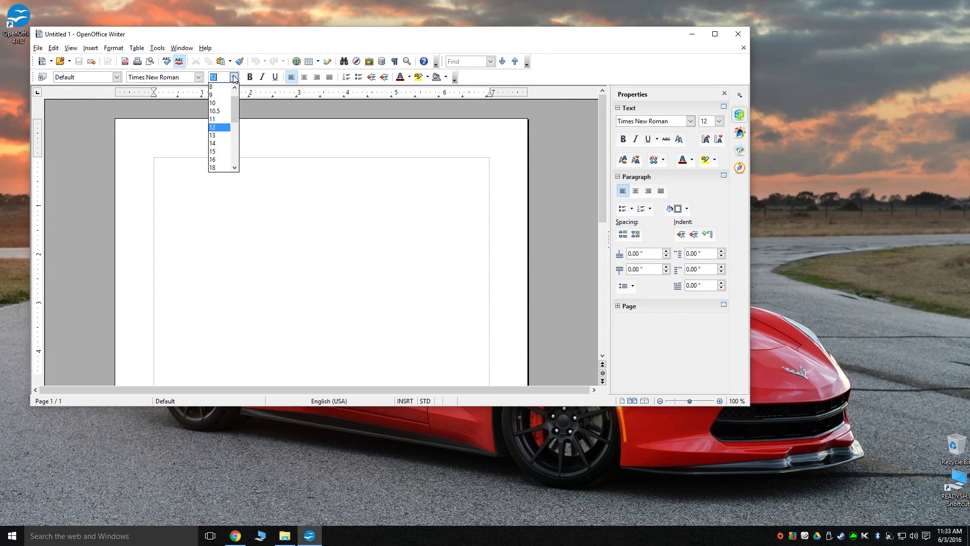
scroll(216, 161, down, 3)
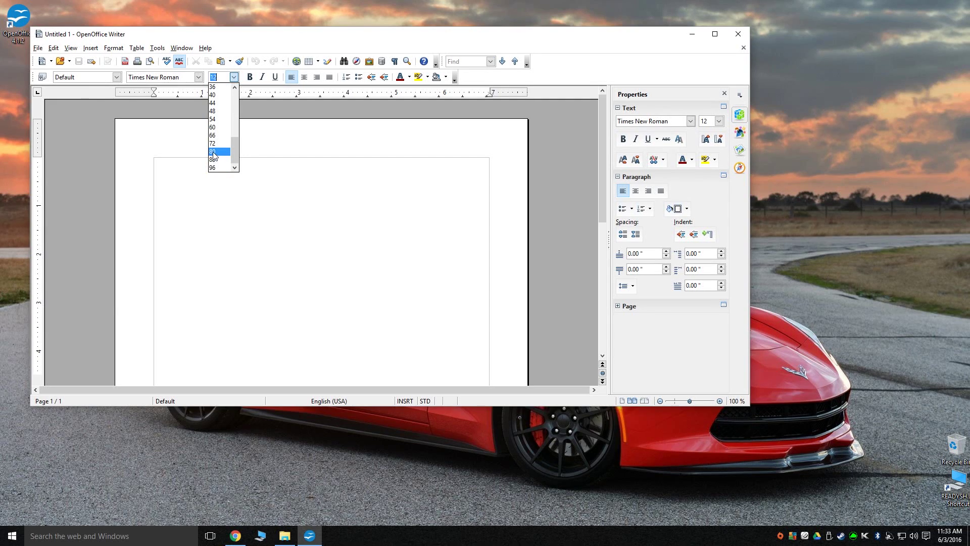
click(213, 152)
text(hell)
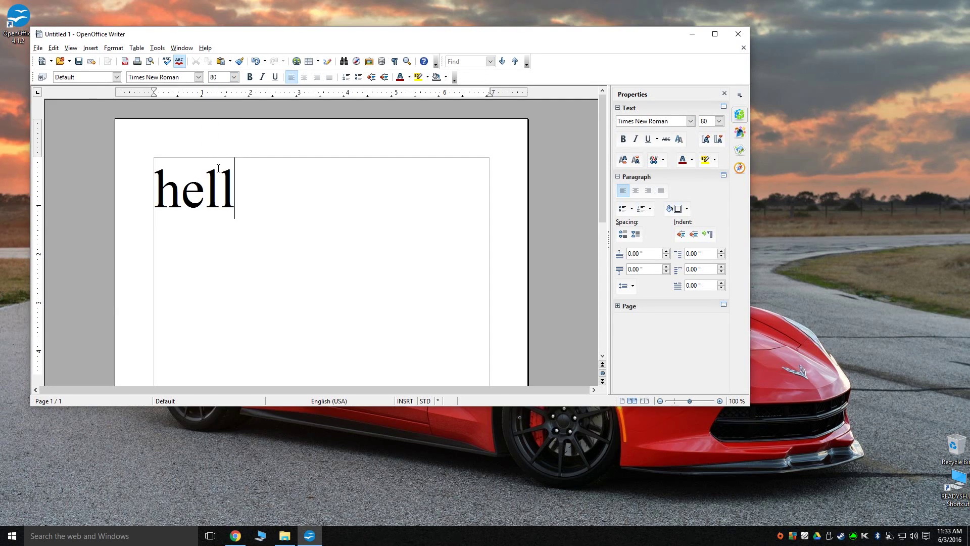
text(o YouTube!!!)
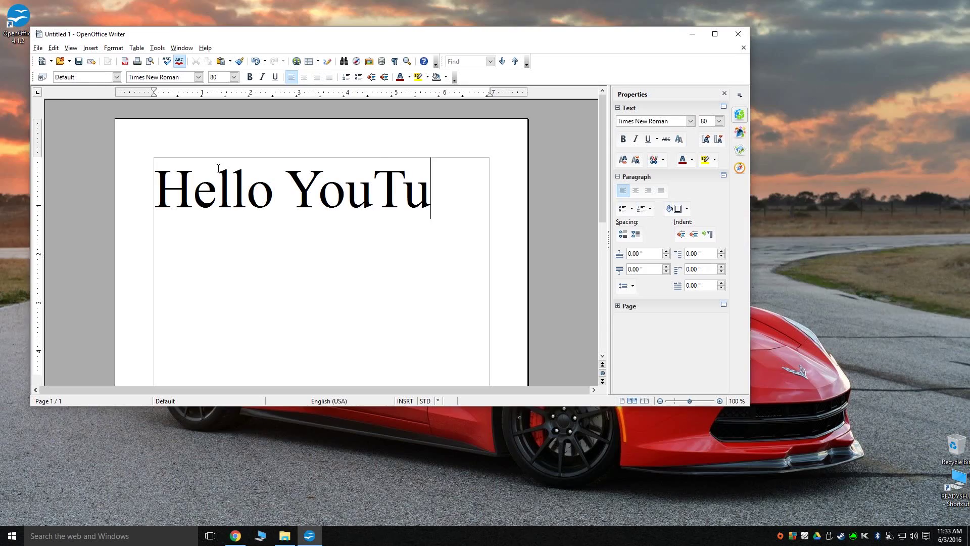
text(!)
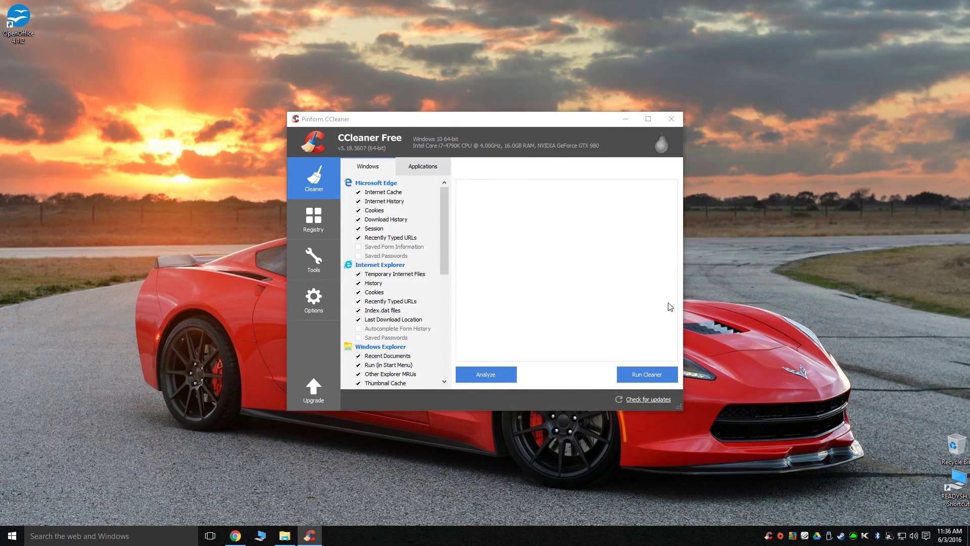
- Run CCleaner's cleaner, confirm deleting the files, and allow it to close Google Chrome
click(640, 373)
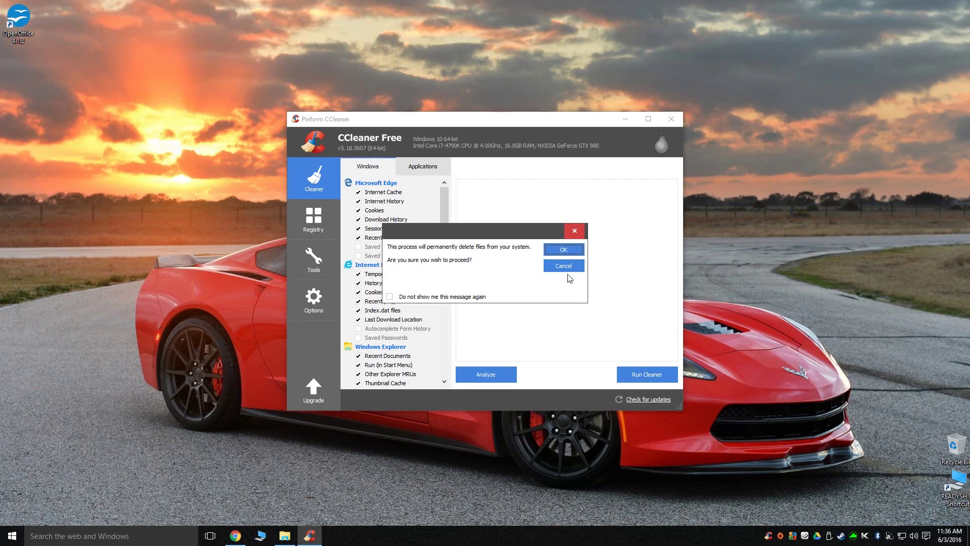
click(565, 249)
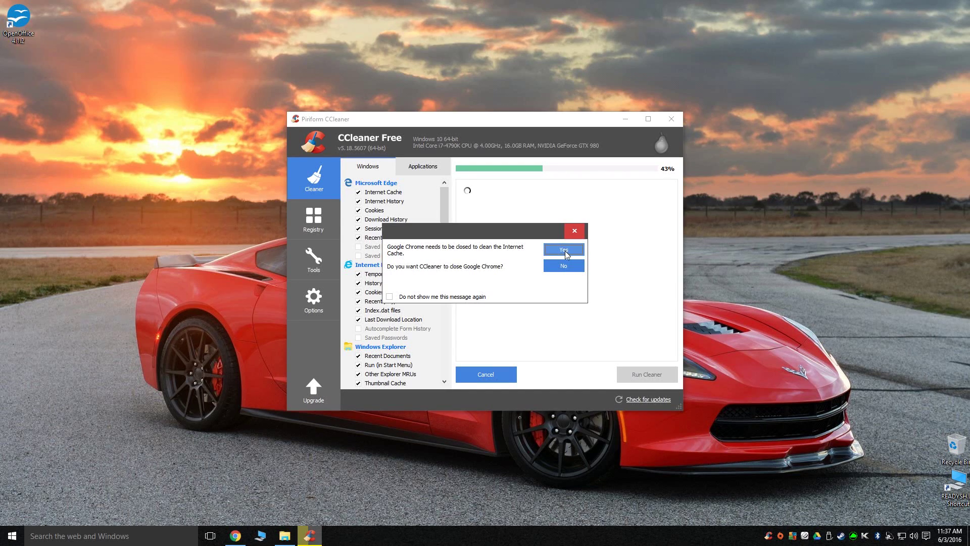
click(564, 250)
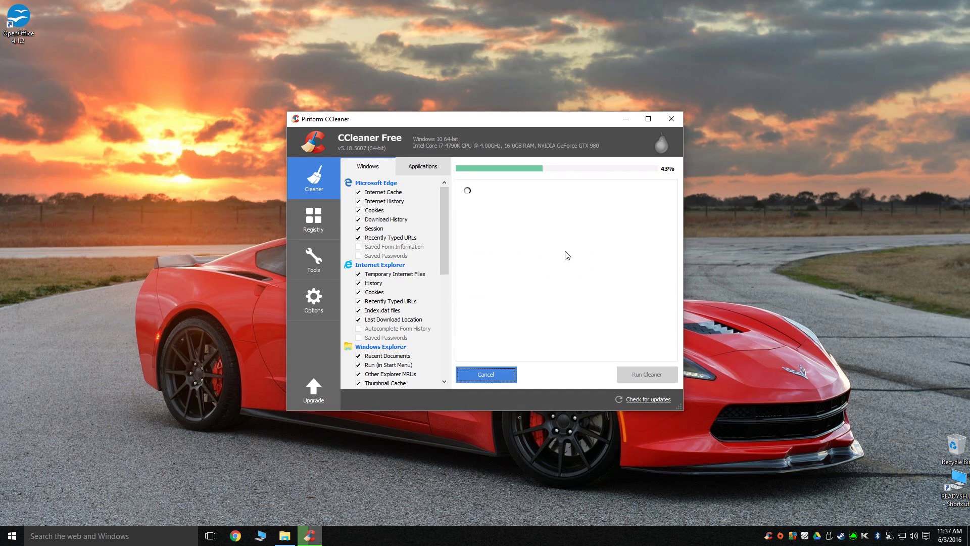